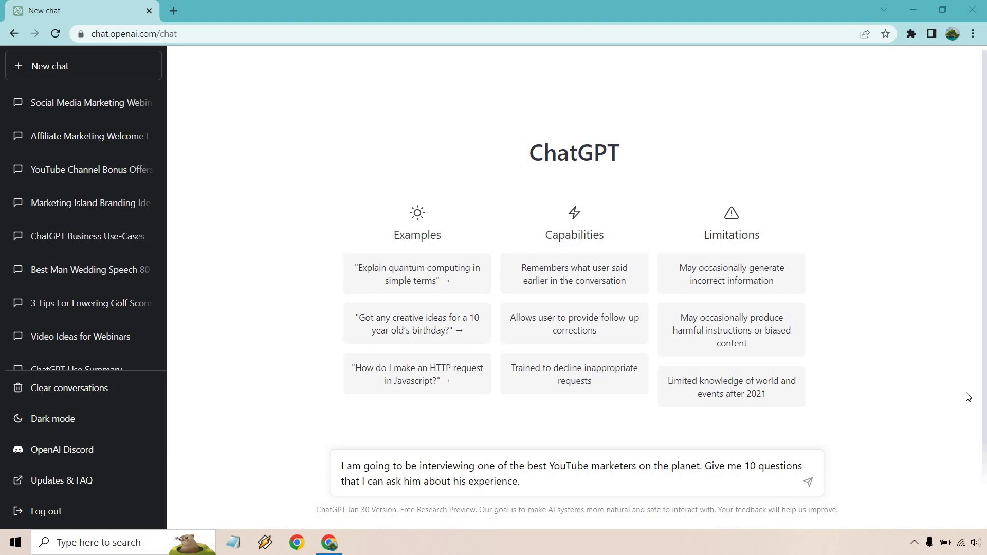
- Submit the prompt asking for 10 interview questions for a top YouTube marketer
left_click(809, 483)
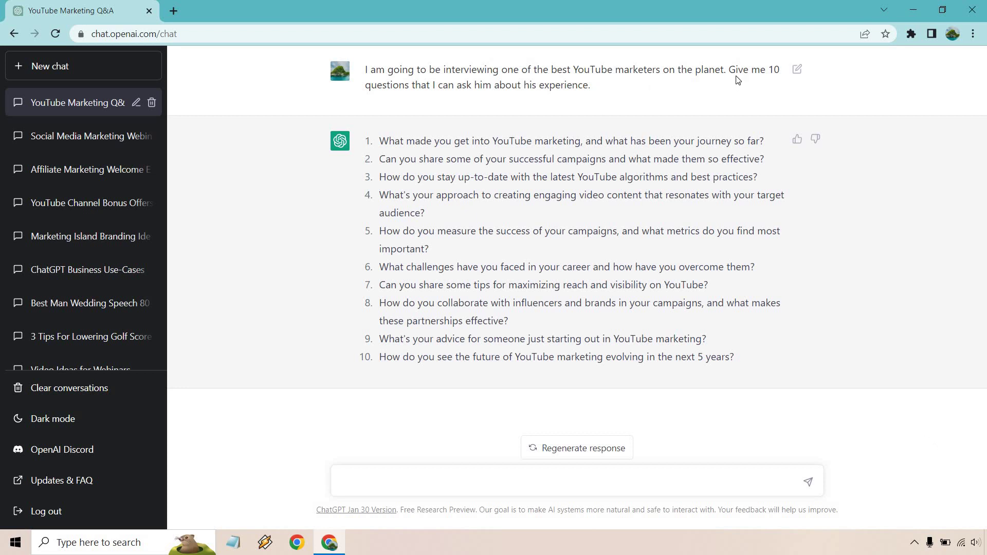
- Check the original request's wording, then finish the follow-up asking for 10 never-asked, very unique questions
left_click_drag(729, 70, 591, 86)
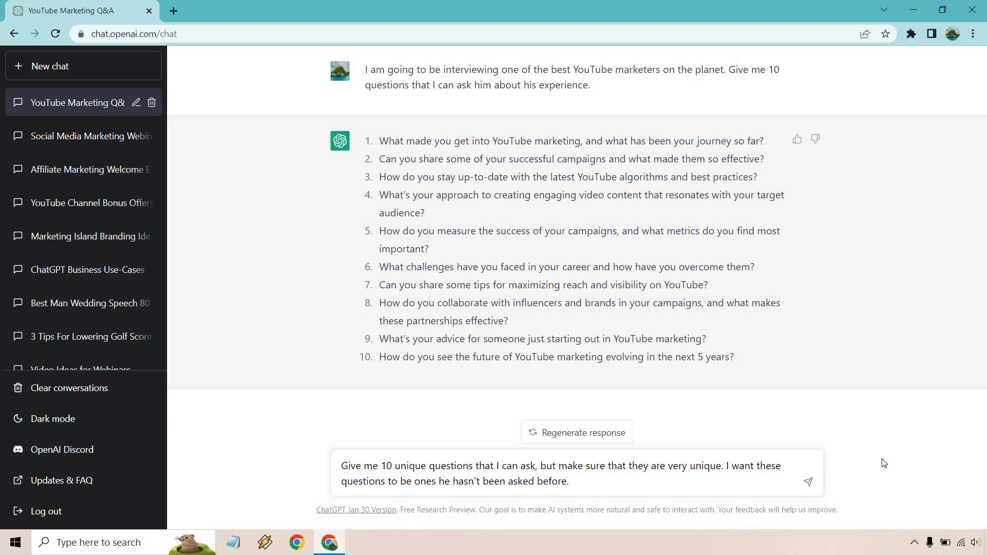
key("ctrl+shift+Left")
key("ctrl+shift+Left")
key("ctrl+shift+Left")
key("ctrl+shift+Left")
key("ctrl+shift+Left")
key("ctrl+shift+Left")
key("ctrl+shift+Left")
key("ctrl+shift+Left")
key("ctrl+shift+Left")
key("ctrl+shift+Left")
key("ctrl+shift+Left")
key("ctrl+shift+Left")
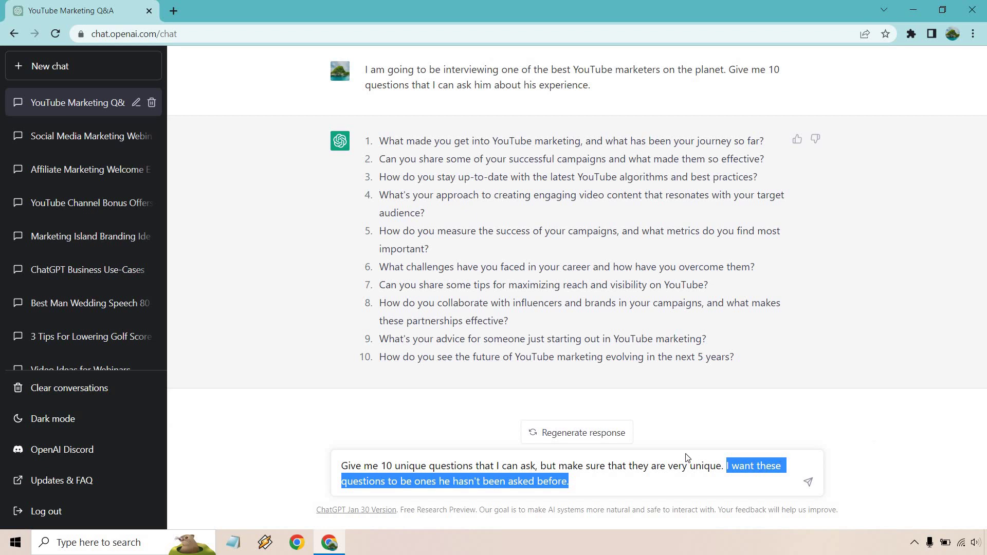
key("Right")
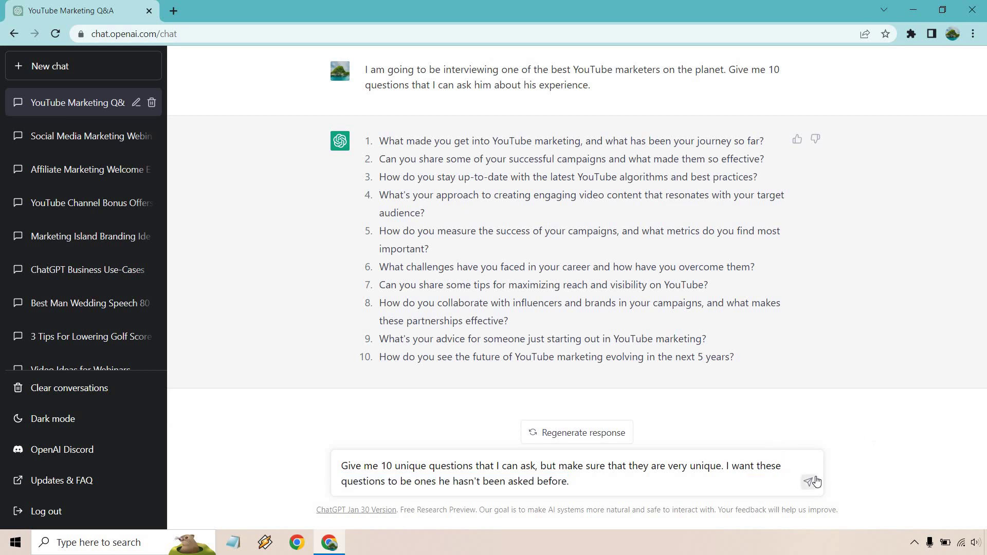
- Send the unique-questions follow-up and read the reply, highlighting question 1 (analytics) and question 3 (creativity and strategy)
left_click(808, 482)
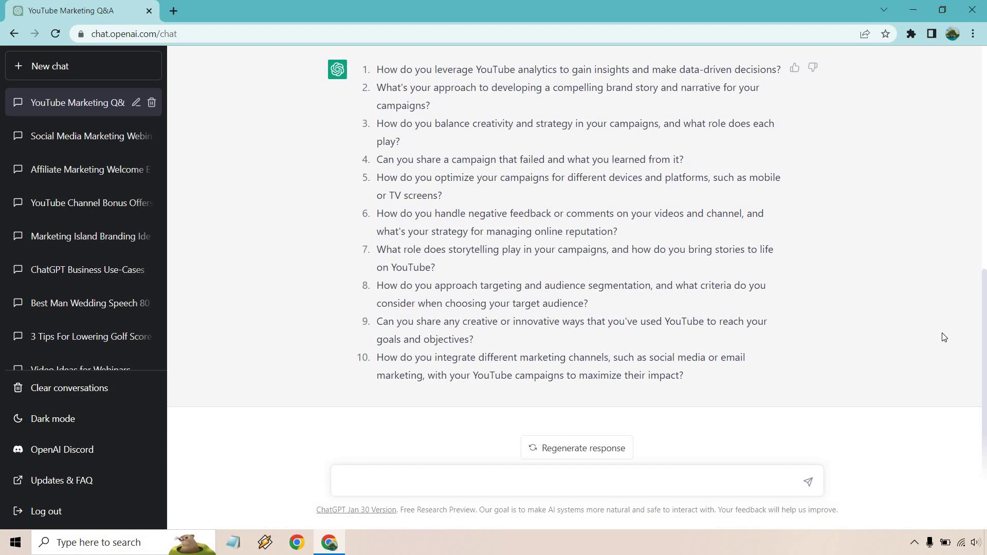
scroll(944, 338, "up", 1)
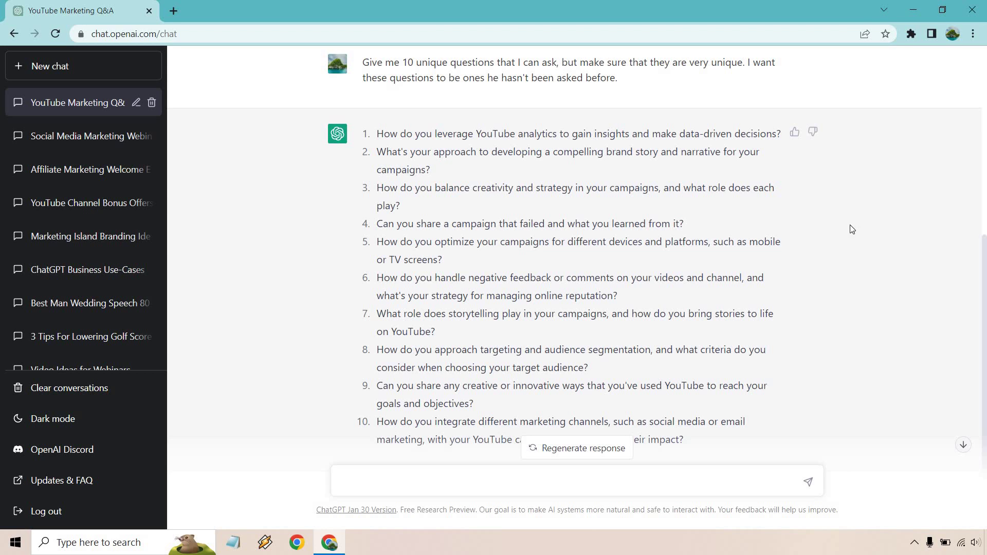
left_click_drag(778, 132, 376, 130)
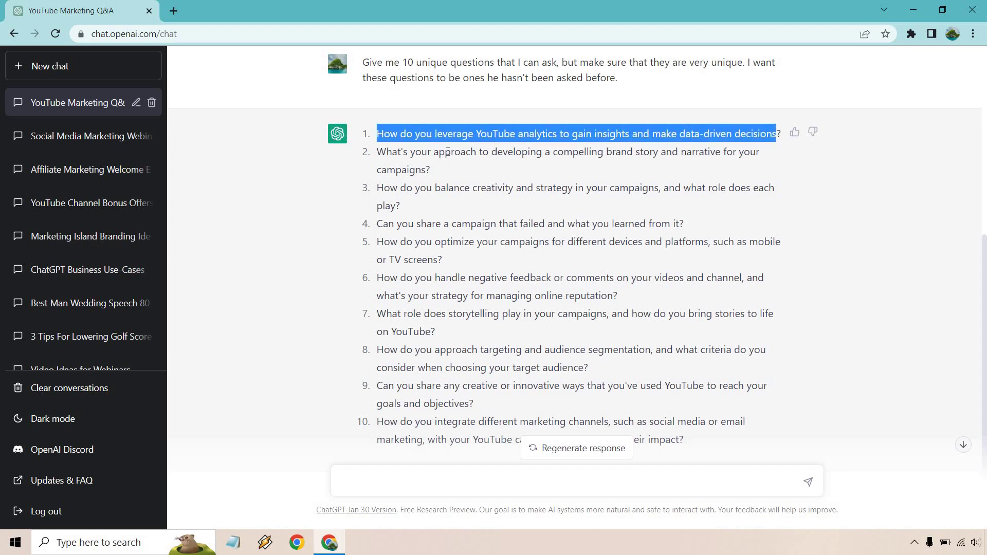
left_click(459, 170)
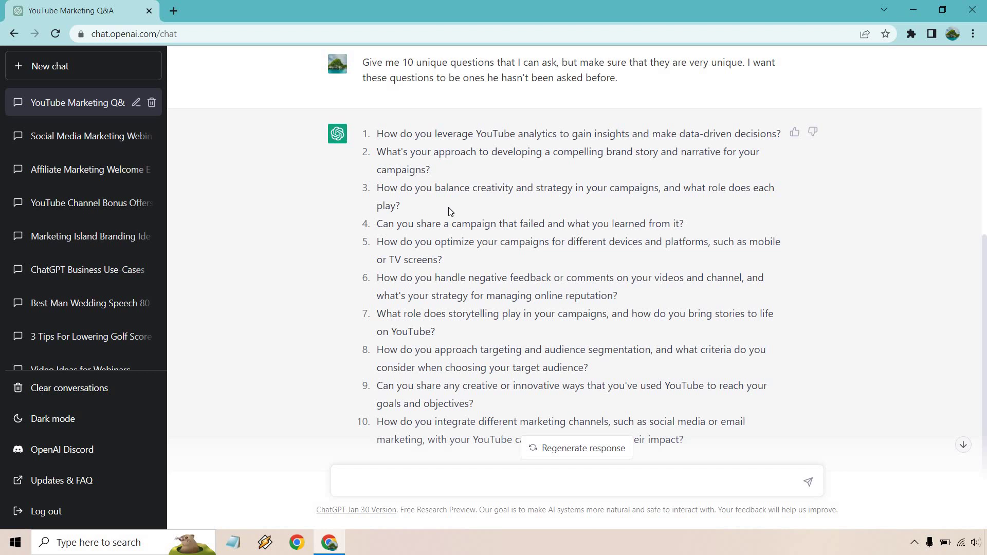
left_click_drag(378, 224, 377, 186)
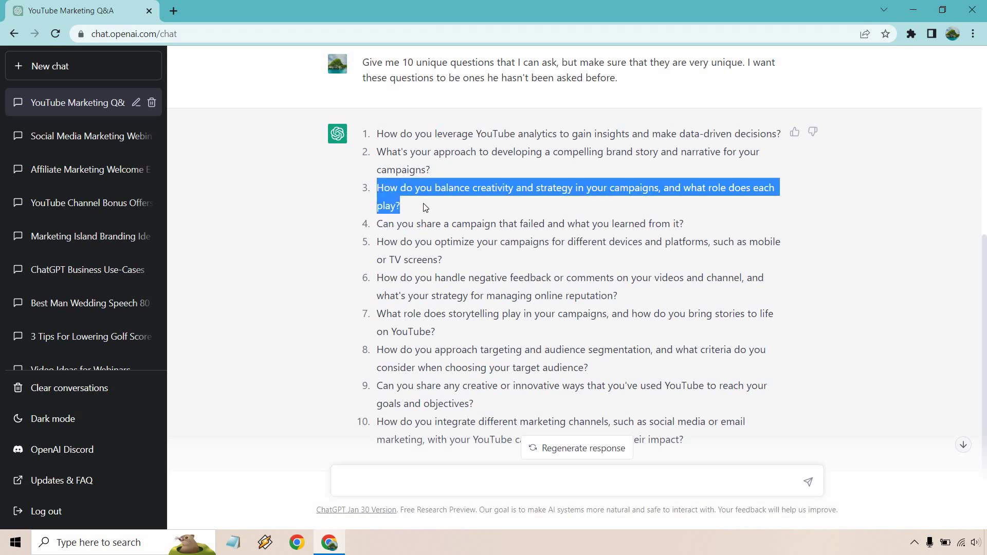
left_click(456, 191)
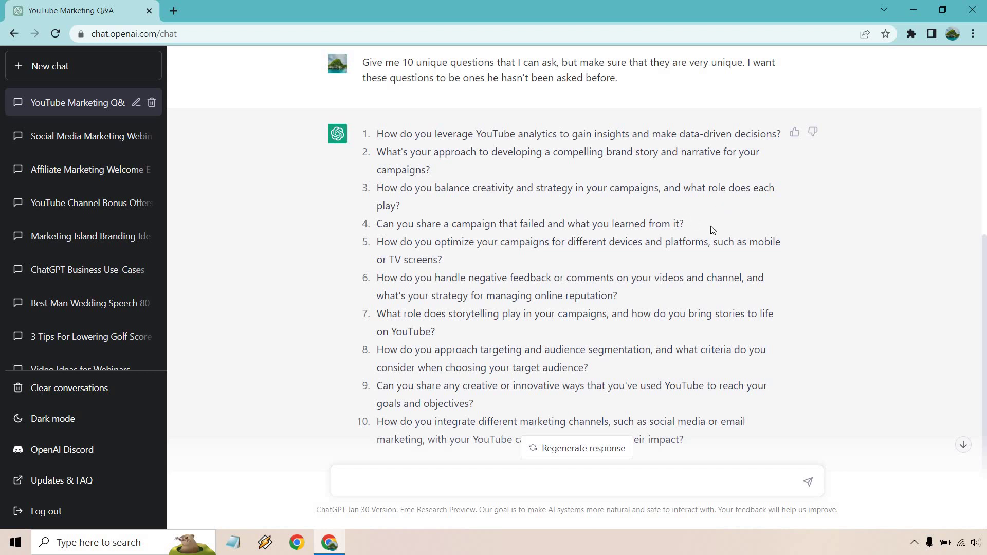
left_click_drag(707, 226, 381, 223)
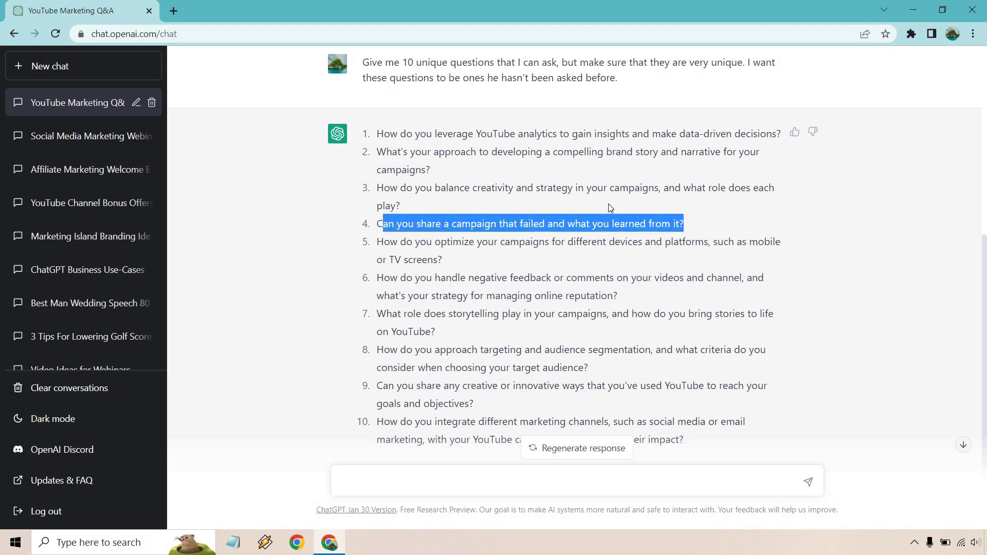
left_click(709, 213)
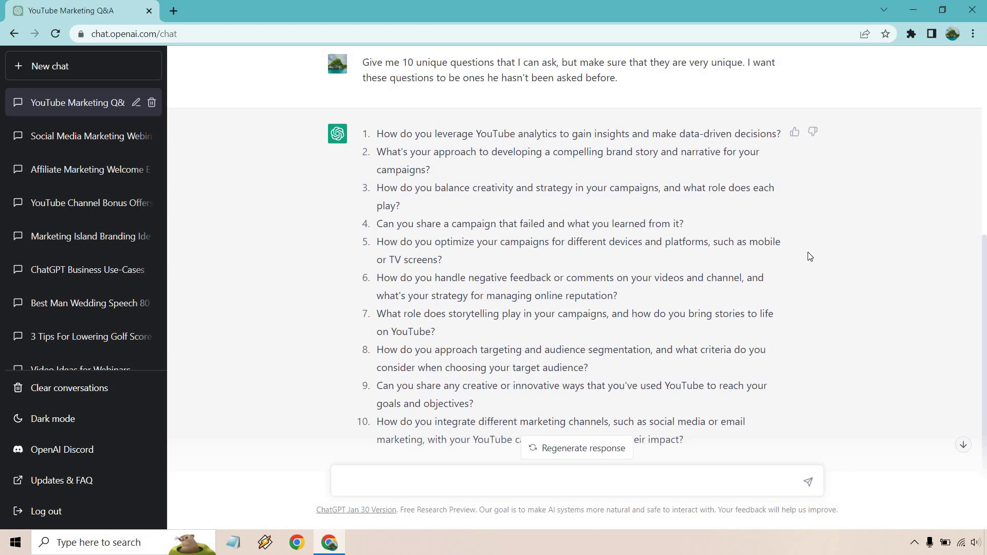
scroll(810, 256, "down", 2)
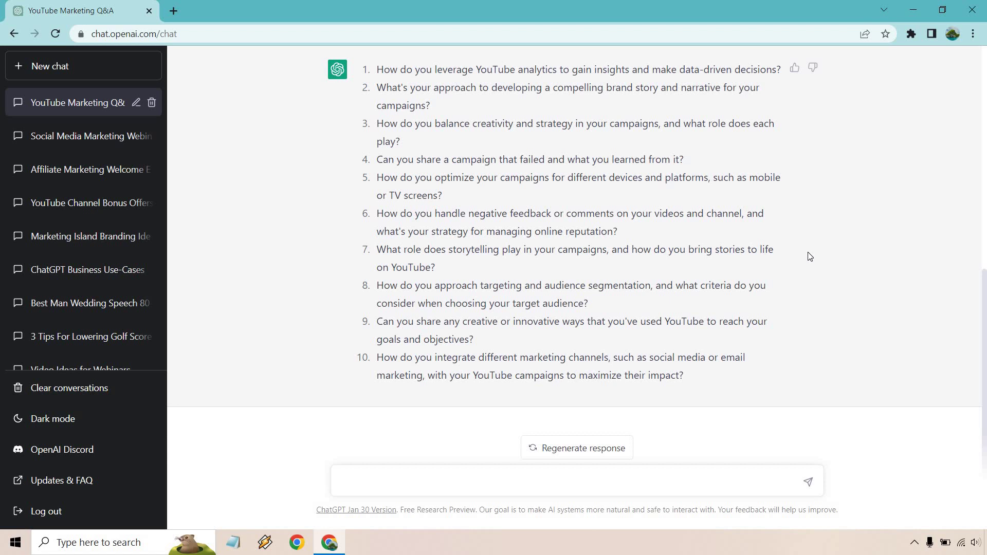
scroll(812, 263, "up", 3)
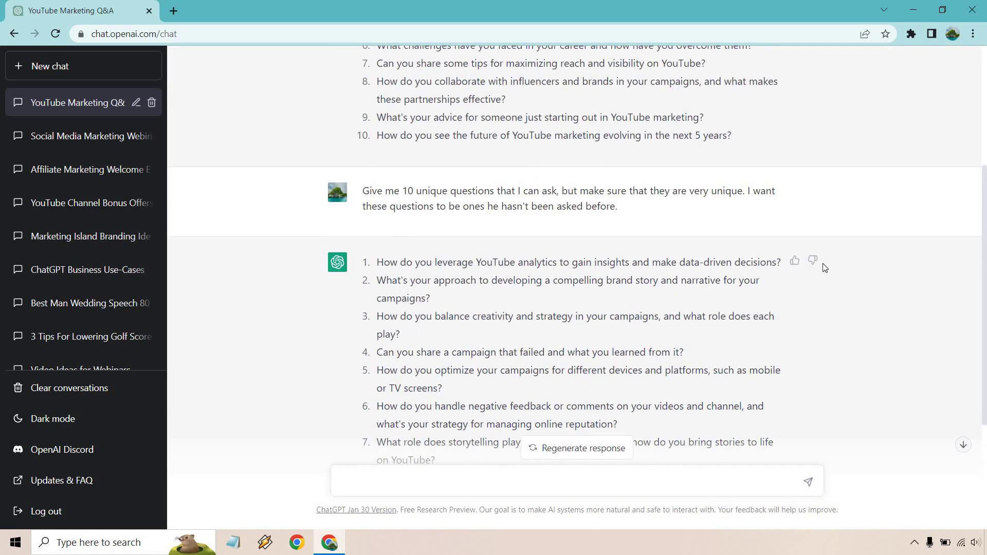
scroll(822, 263, "up", 3)
left_click_drag(750, 366, 379, 138)
left_click(707, 363)
scroll(707, 363, "down", 7)
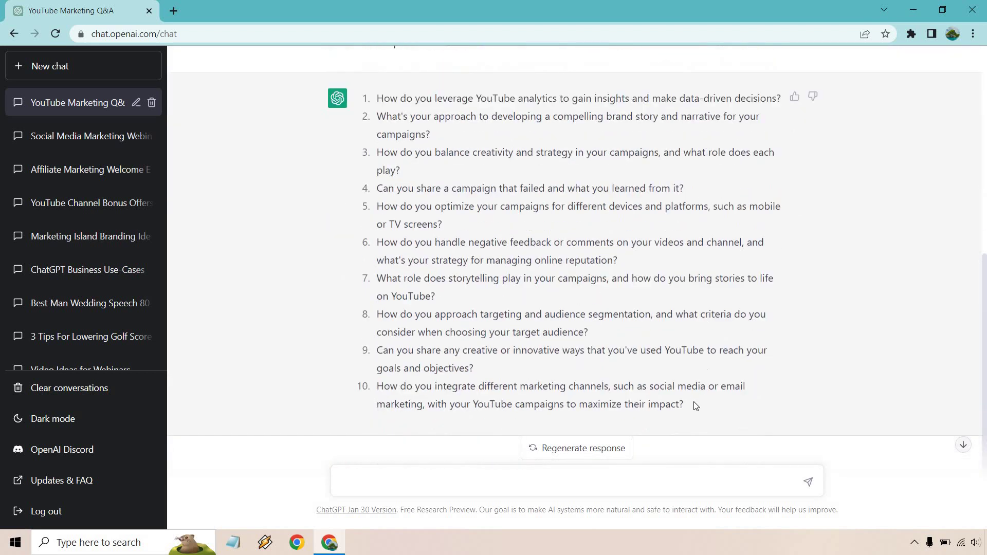
left_click_drag(689, 405, 373, 102)
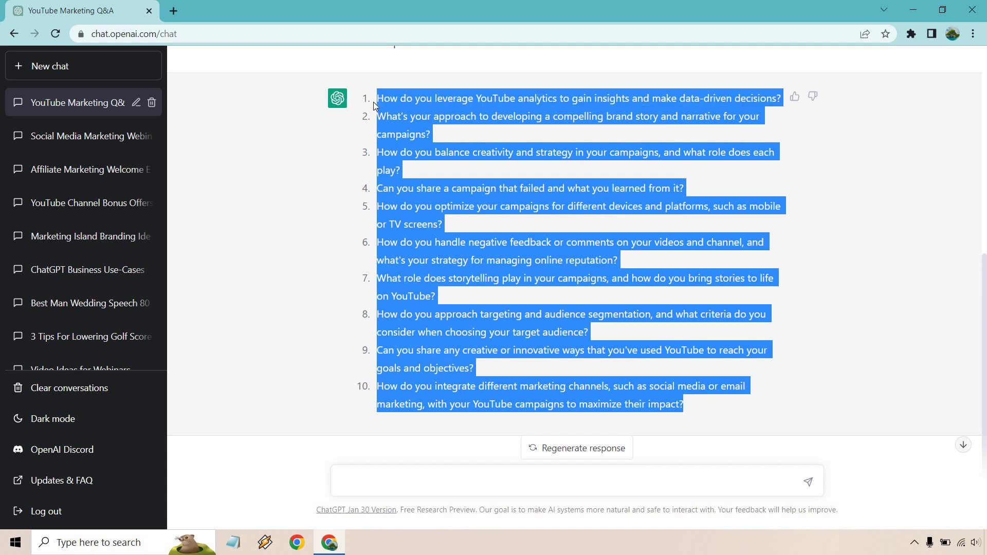
left_click(906, 276)
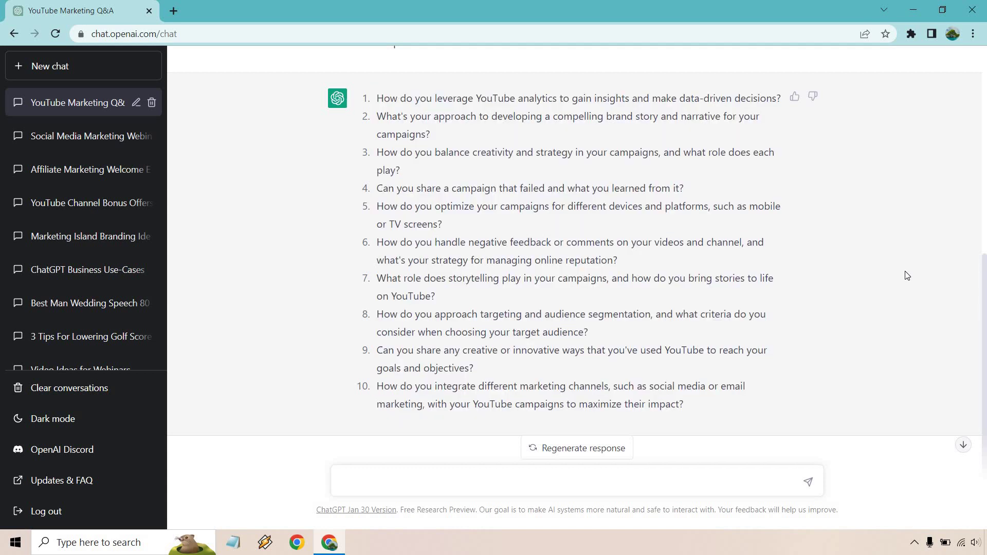
scroll(907, 276, "up", 8)
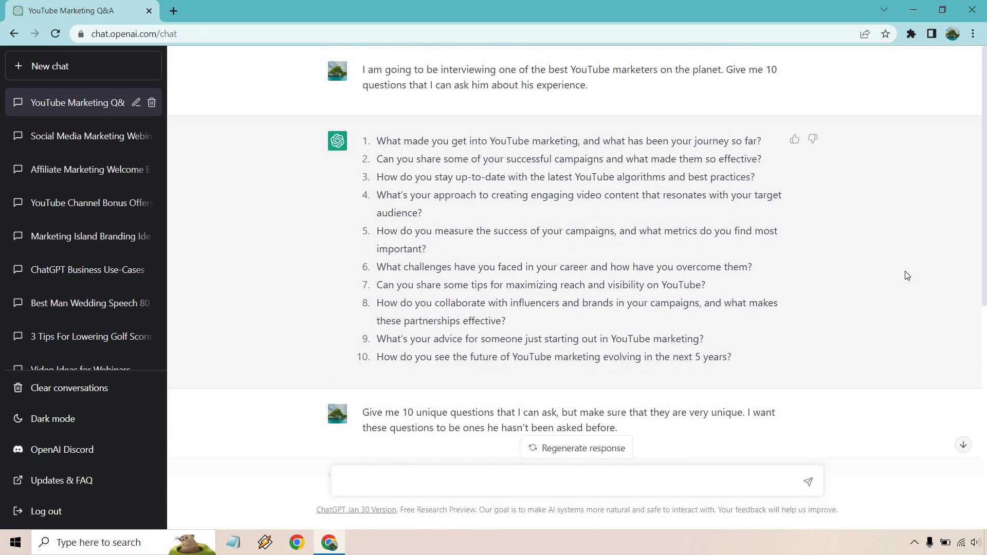
scroll(886, 266, "down", 6)
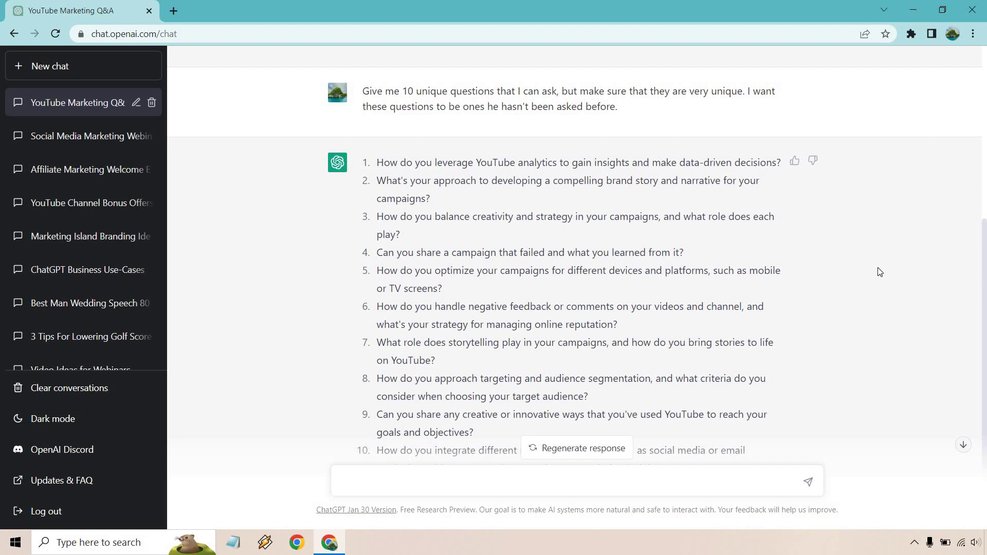
scroll(879, 273, "down", 2)
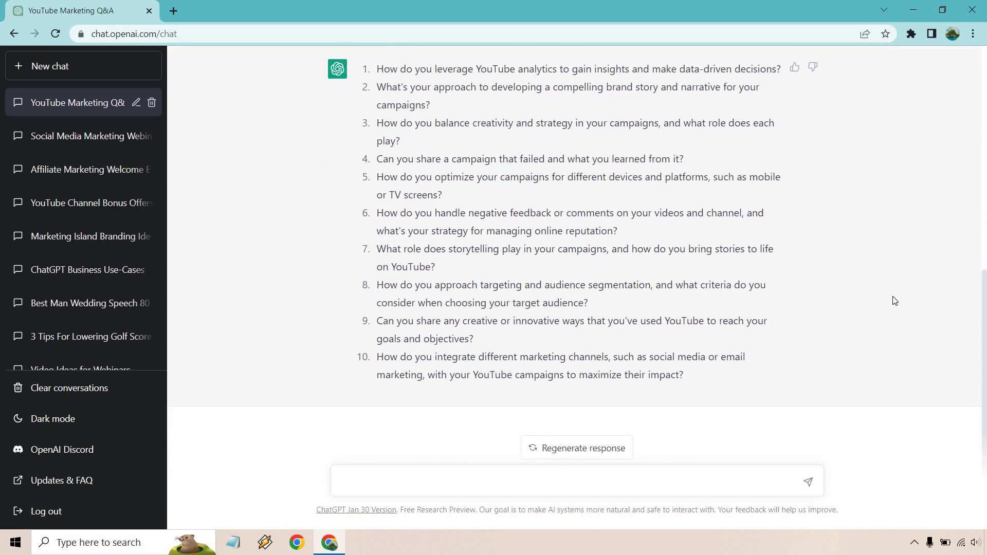
scroll(895, 301, "up", 9)
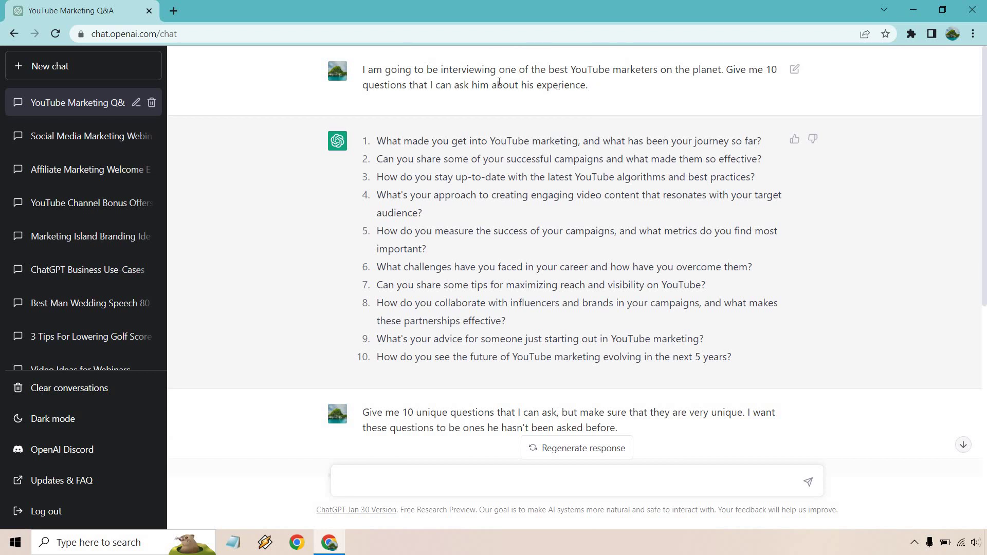
left_click_drag(590, 88, 362, 69)
left_click(608, 109)
scroll(627, 149, "down", 5)
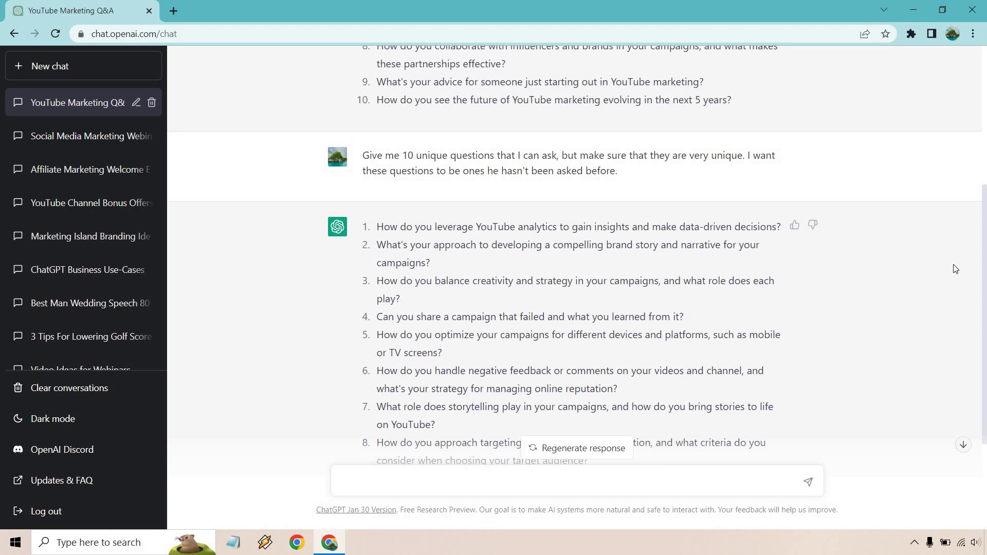
scroll(928, 271, "down", 3)
scroll(908, 276, "up", 4)
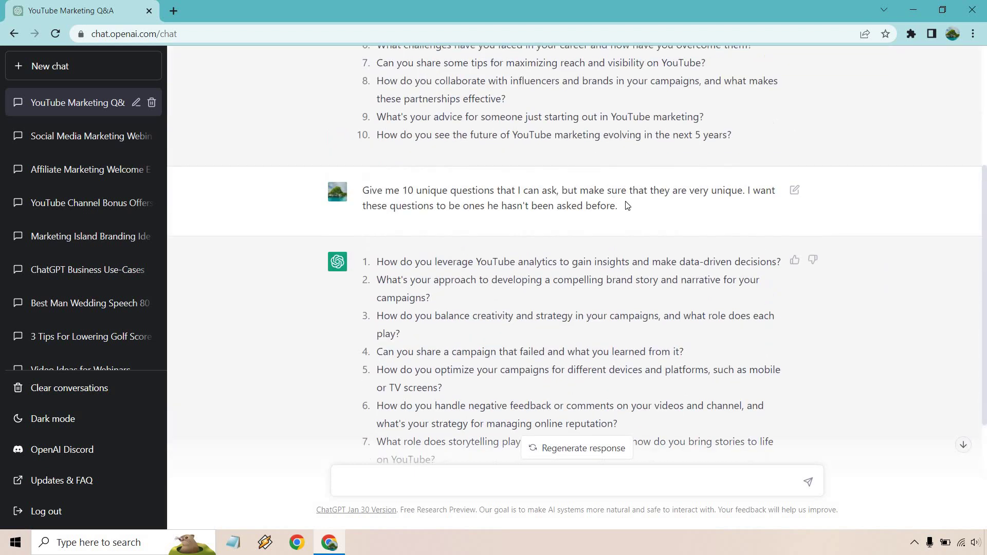
left_click_drag(619, 206, 362, 189)
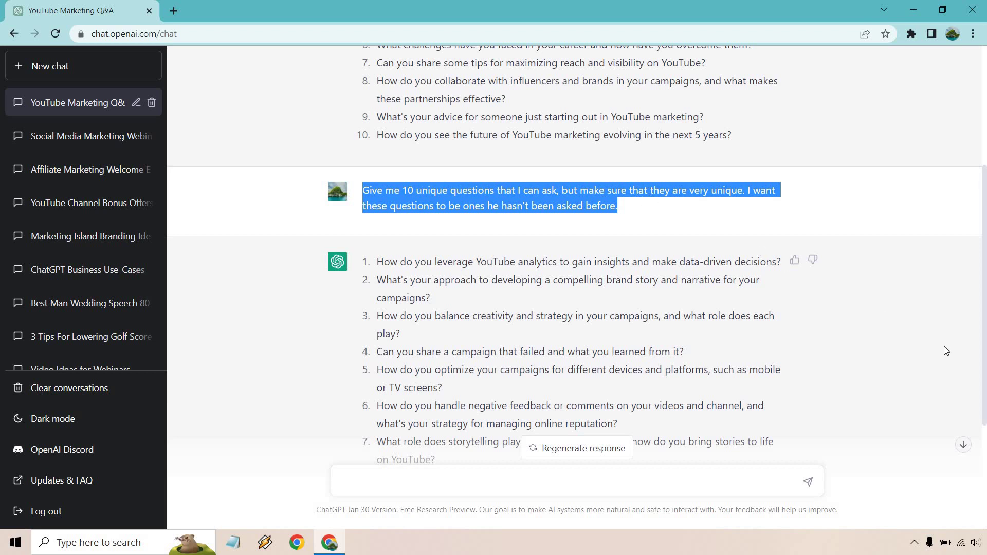
left_click(910, 313)
scroll(908, 304, "down", 4)
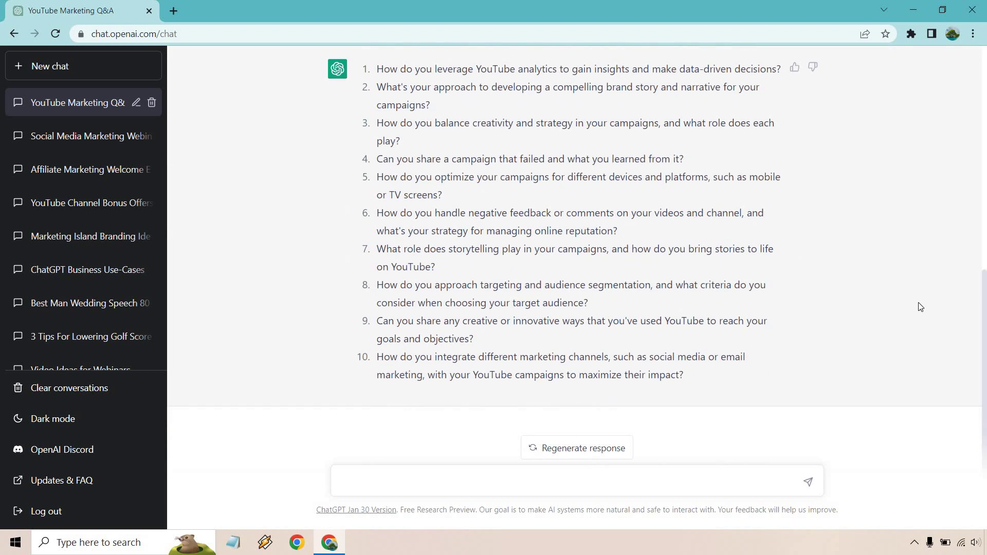